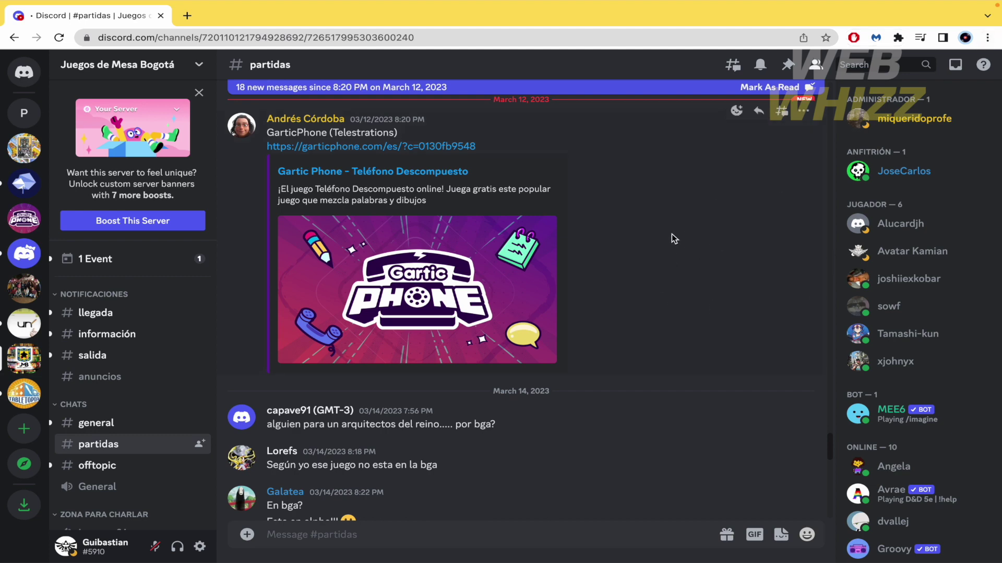
Step: Open Chrome's Developer Tools beside the Discord #partidas channel from More Tools
{"action": "left_click", "coordinate": [989, 41]}
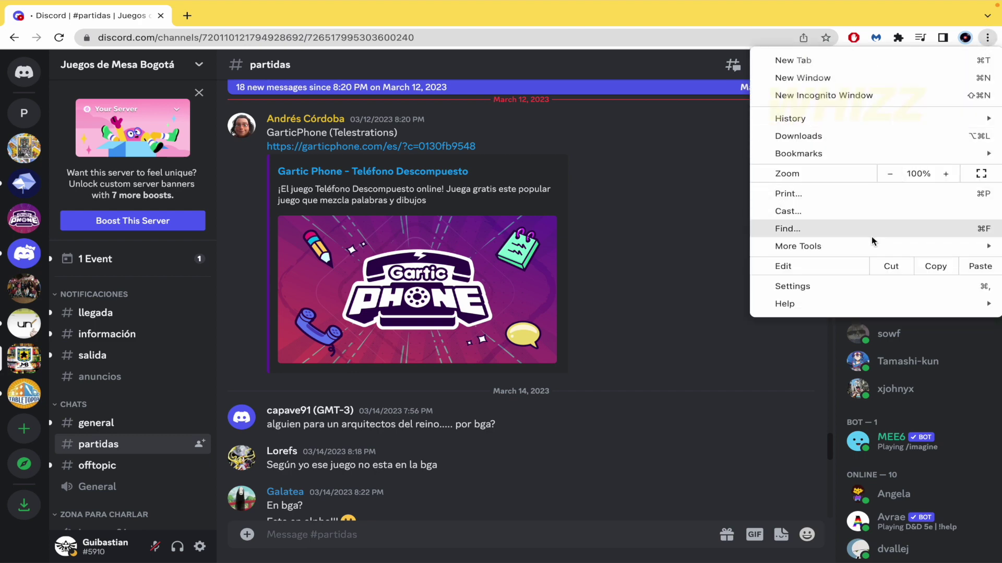
{"action": "mouse_move", "coordinate": [797, 246]}
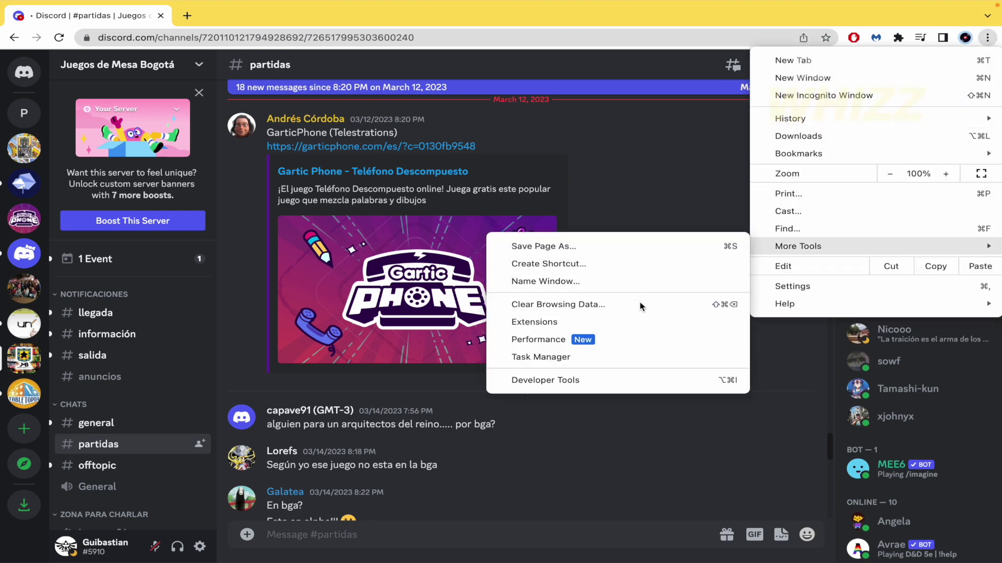
{"action": "left_click", "coordinate": [622, 381]}
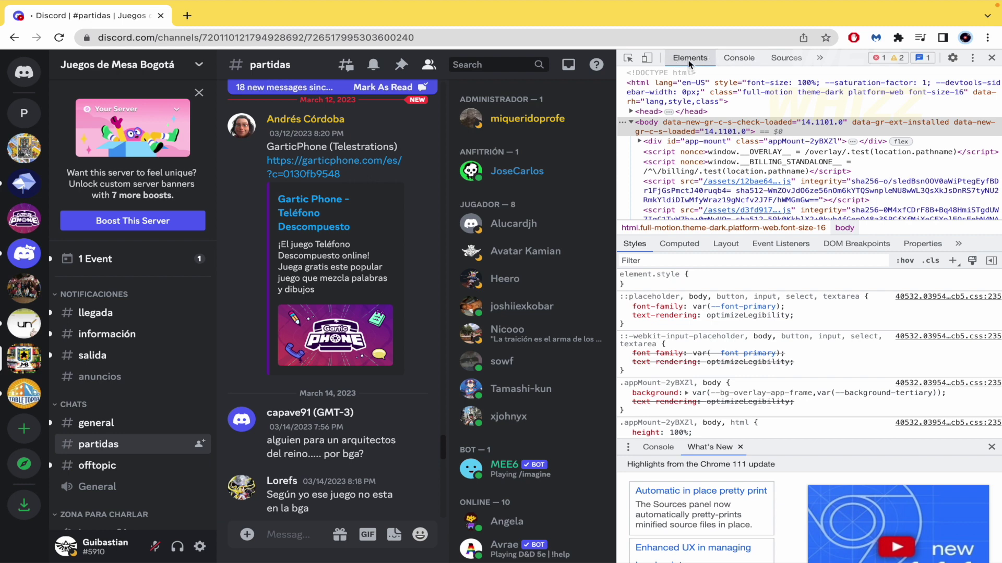
Step: In Application, filter discord.com's Local Storage by 'token' and inspect the MultiAccountStore value
{"action": "left_click", "coordinate": [818, 59]}
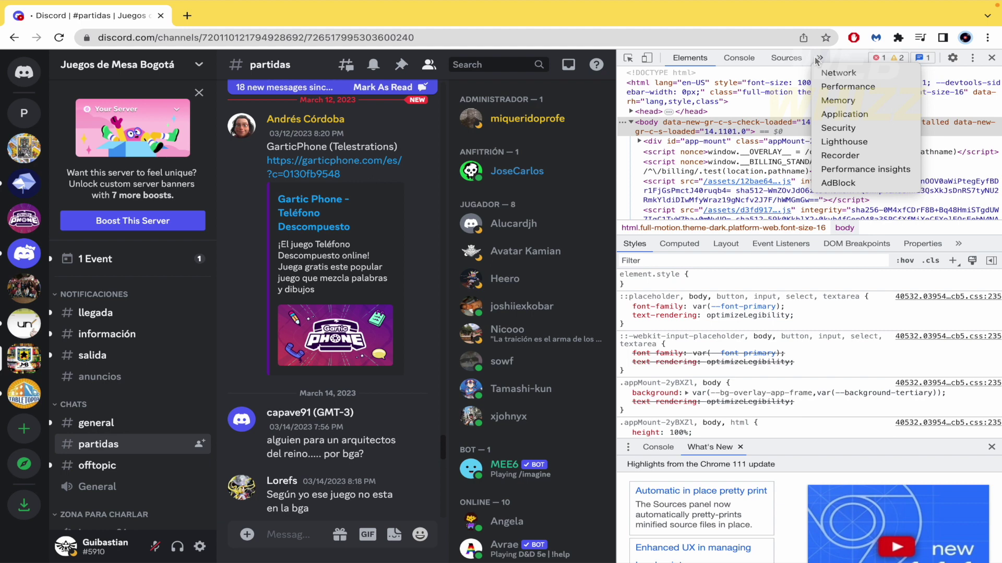
{"action": "left_click", "coordinate": [853, 120]}
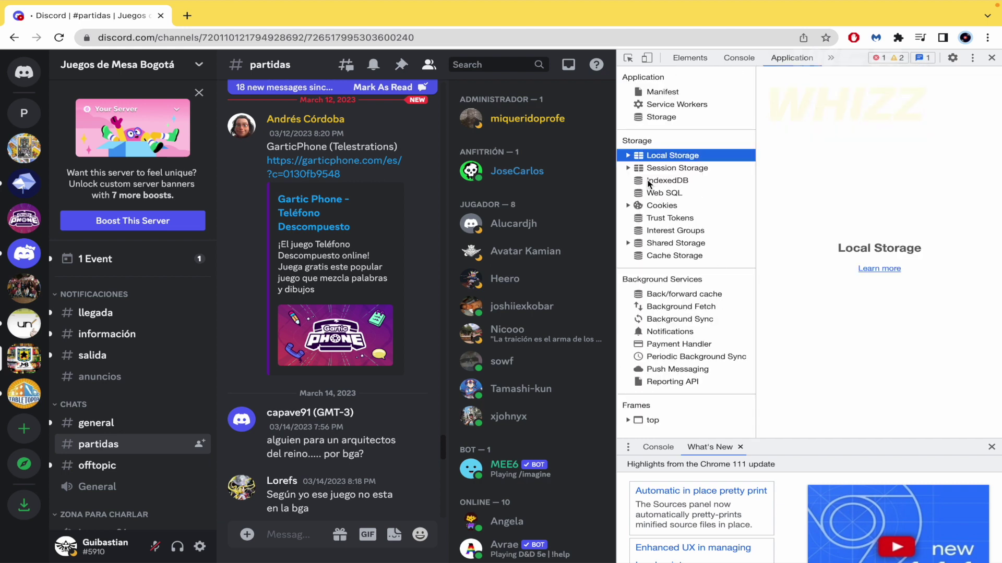
{"action": "left_click", "coordinate": [629, 157]}
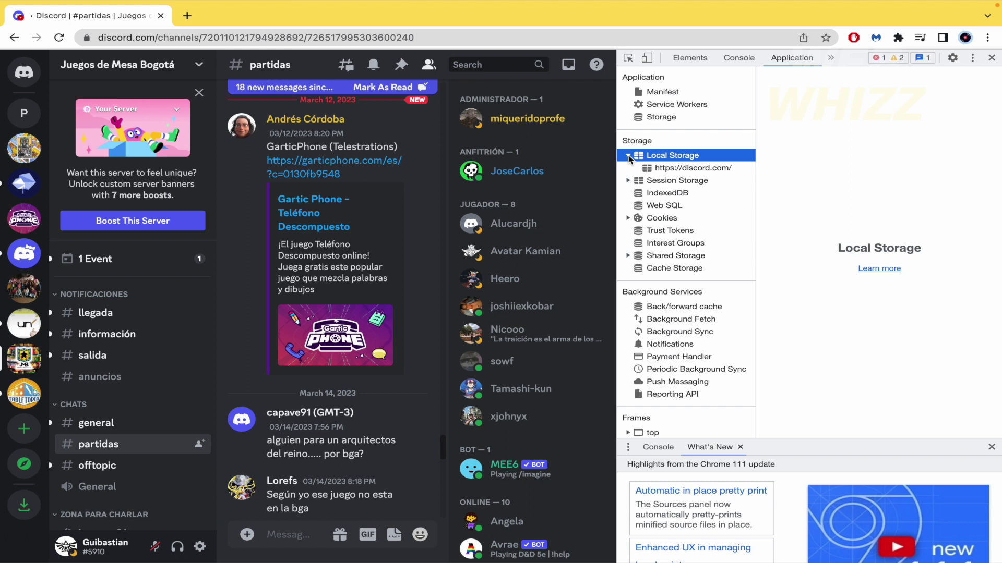
{"action": "left_click", "coordinate": [691, 168]}
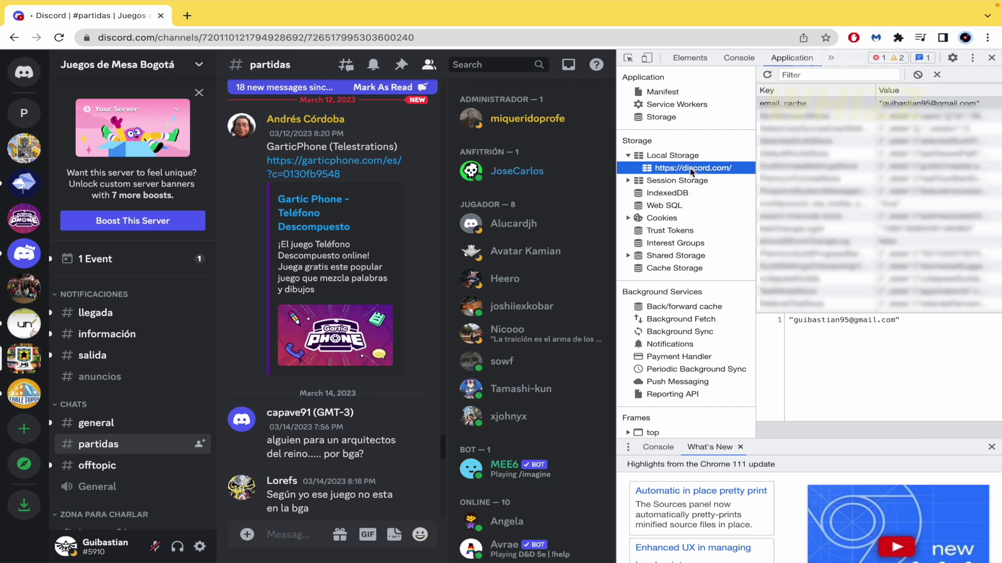
{"action": "left_click", "coordinate": [812, 73]}
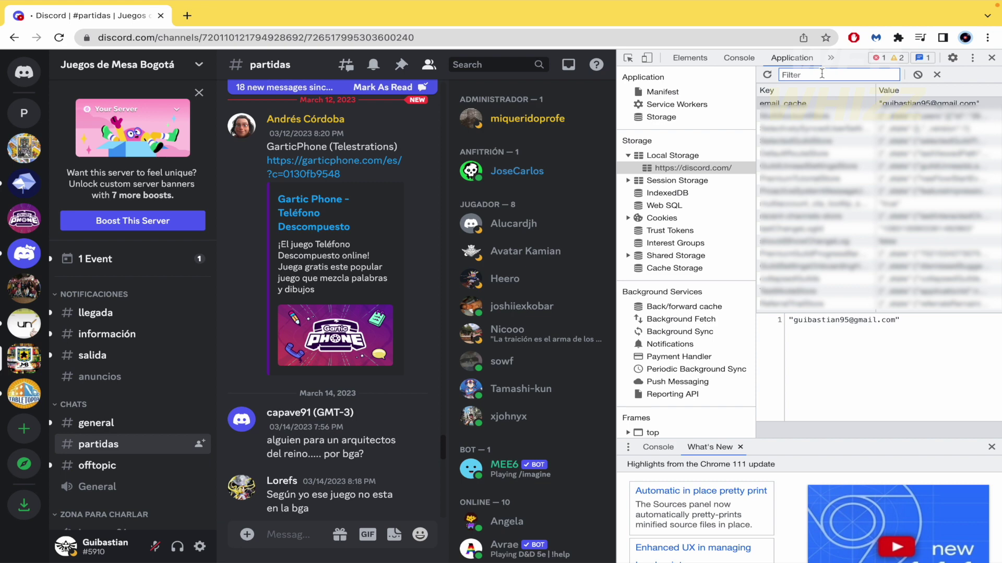
{"action": "type", "text": "token"}
{"action": "left_click", "coordinate": [822, 150]}
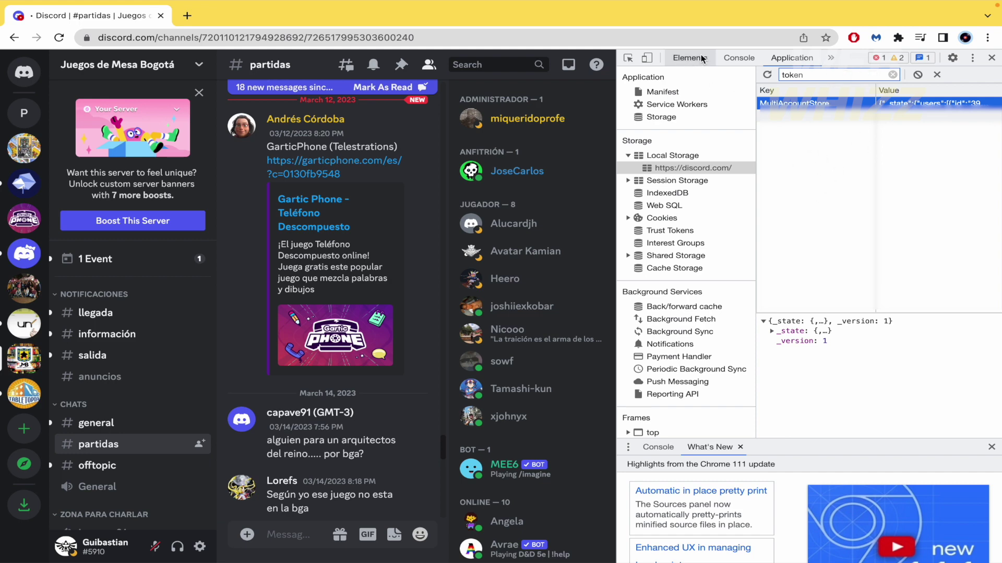
Step: Open the Network panel, clear the /api filter, and reload Discord to capture requests
{"action": "left_click", "coordinate": [829, 60]}
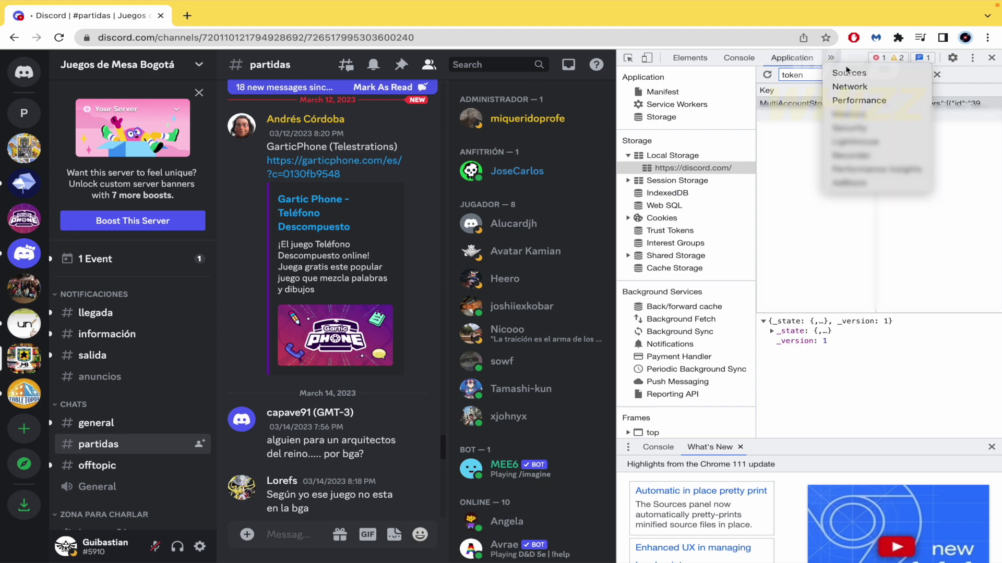
{"action": "left_click", "coordinate": [860, 92]}
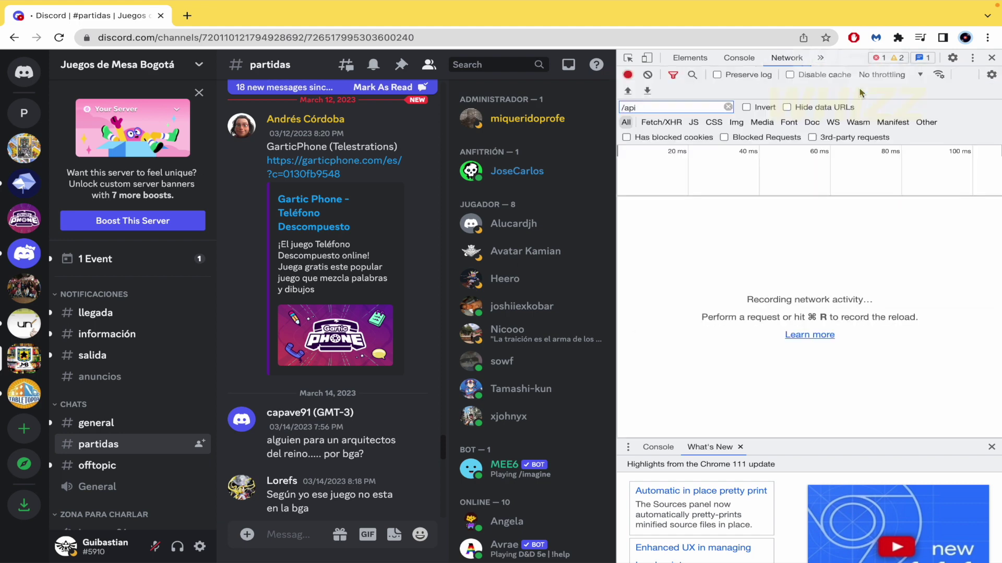
{"action": "left_click", "coordinate": [728, 107]}
{"action": "left_click", "coordinate": [664, 281]}
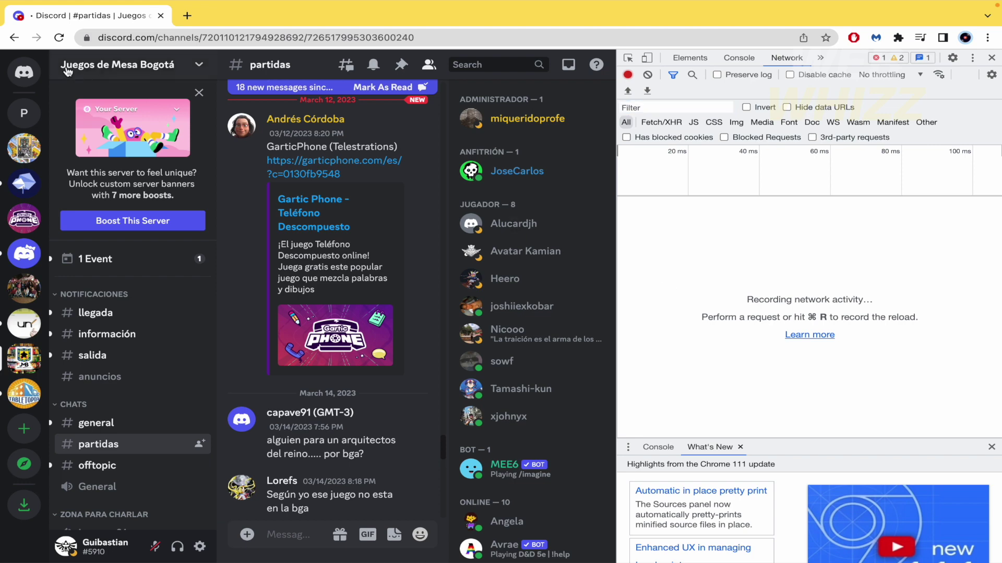
{"action": "left_click", "coordinate": [59, 37]}
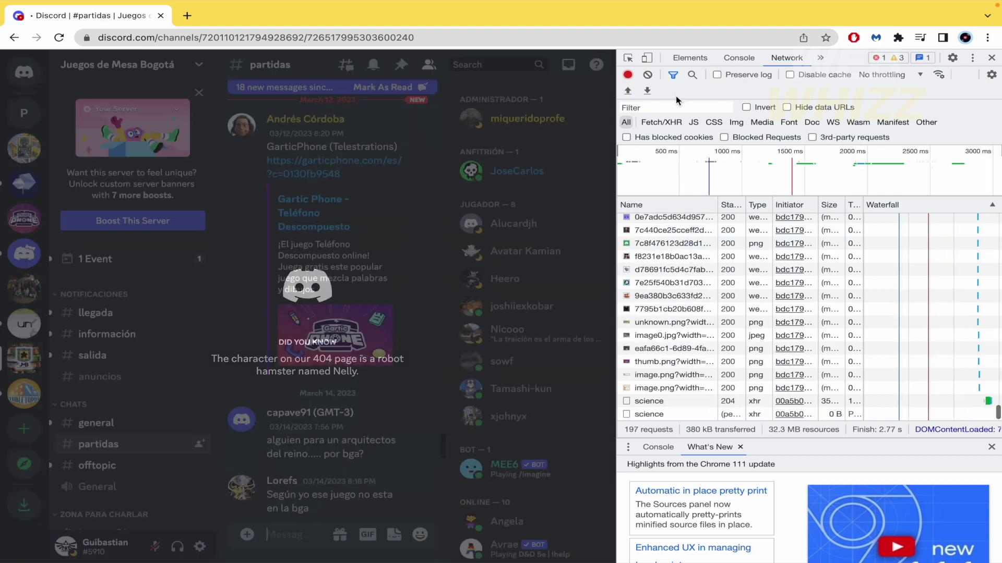
{"action": "left_click", "coordinate": [678, 108]}
{"action": "type", "text": "/"}
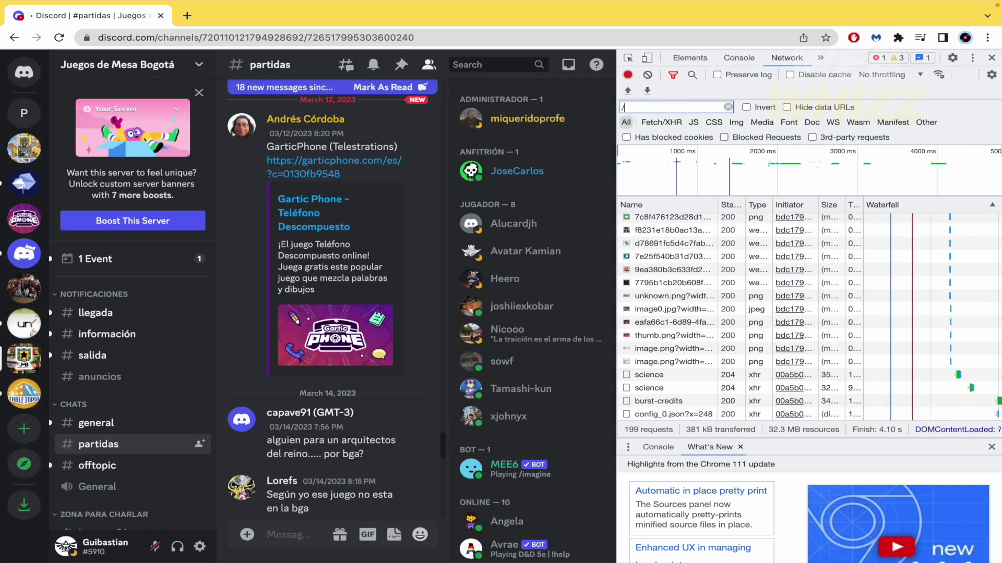
{"action": "type", "text": "api"}
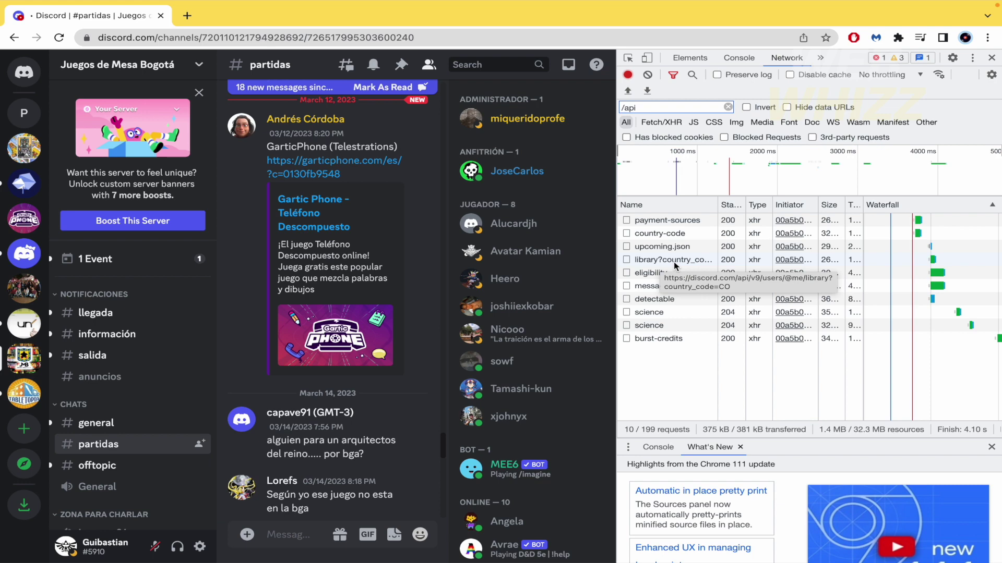
Step: Open the library?country_code=CO request's headers and locate the authorization request header
{"action": "left_click", "coordinate": [654, 265]}
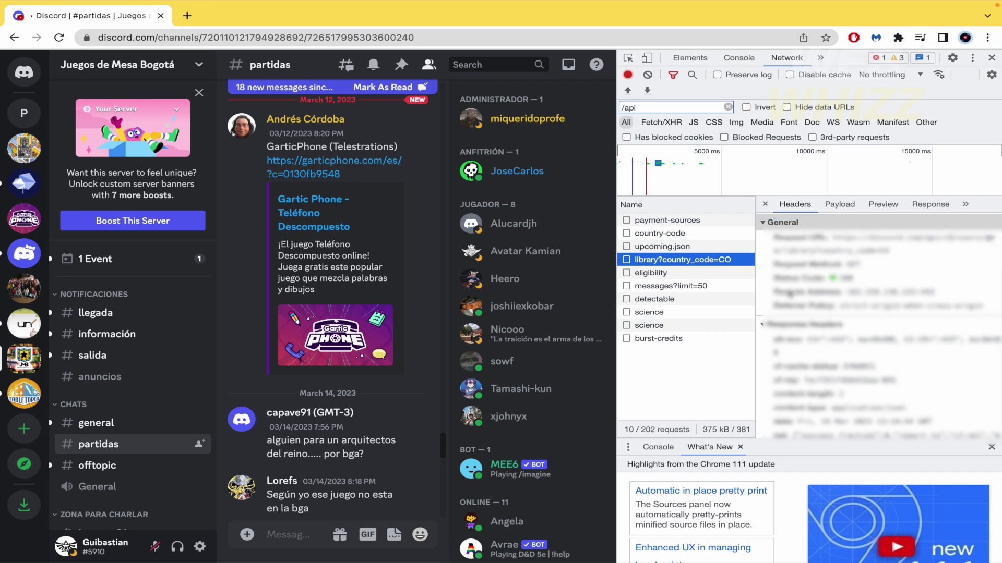
{"action": "left_click", "coordinate": [789, 294]}
{"action": "scroll", "coordinate": [783, 290], "scroll_direction": "down", "scroll_amount": 5}
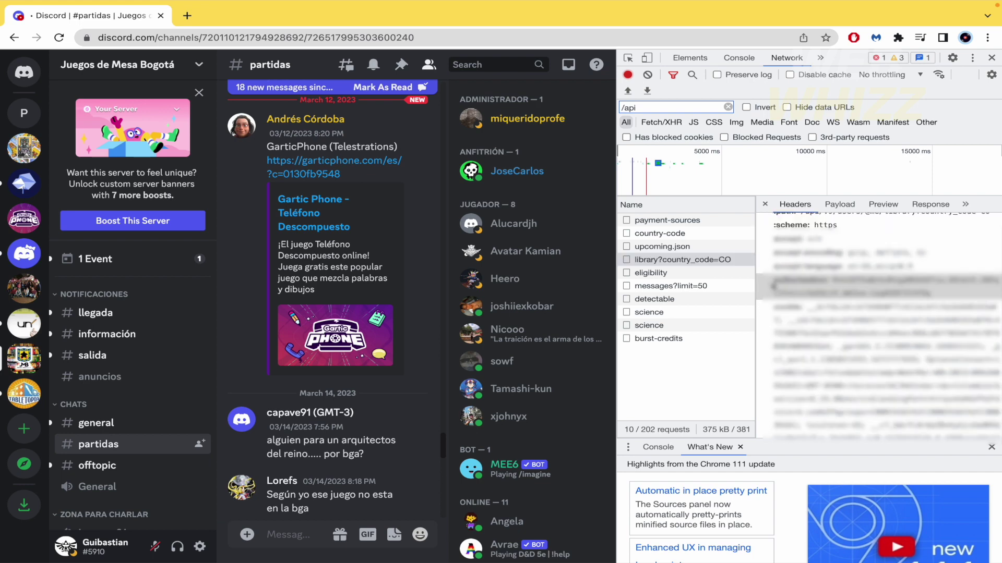